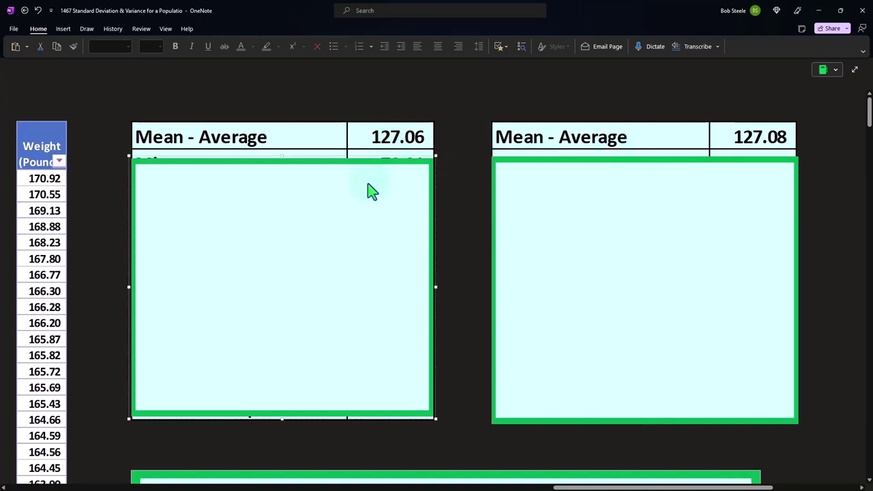
Uncover the Min, Q1 and Median Q2 rows in both the population and sample tables
{"action": "left_click_drag", "start_coordinate": [277, 161], "coordinate": [284, 188]}
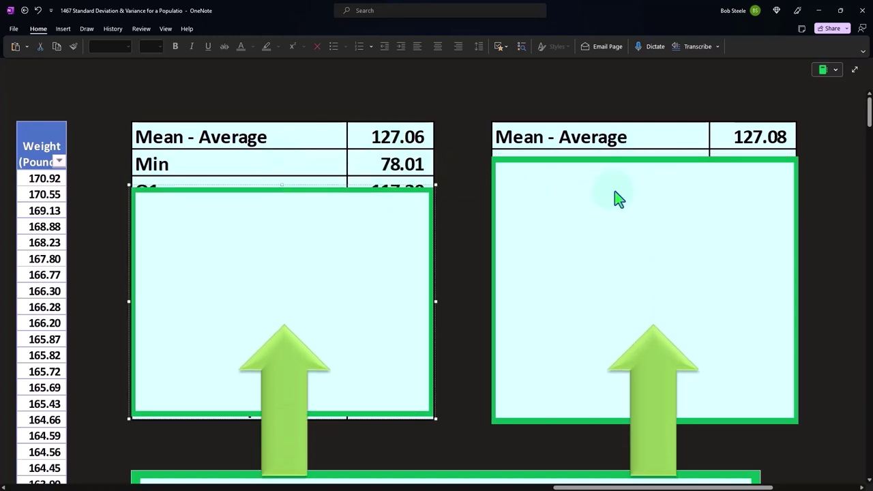
{"action": "left_click", "coordinate": [634, 179]}
{"action": "left_click_drag", "start_coordinate": [651, 158], "coordinate": [649, 180]}
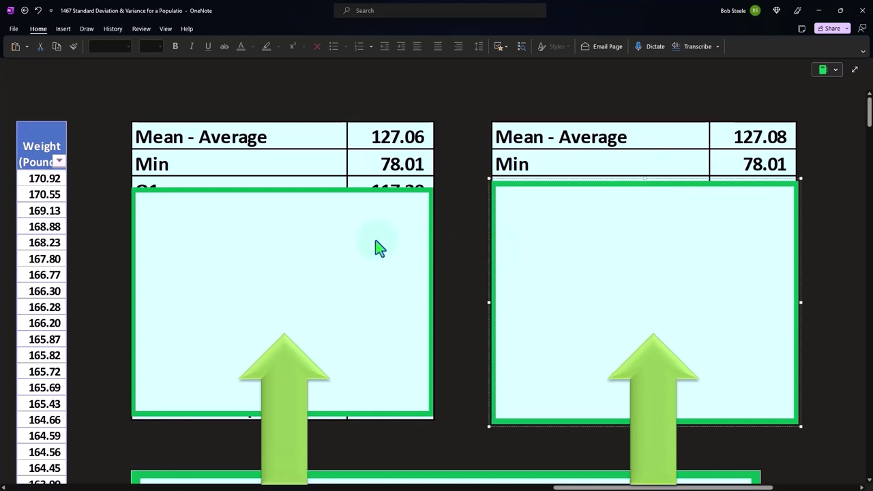
{"action": "left_click", "coordinate": [290, 206]}
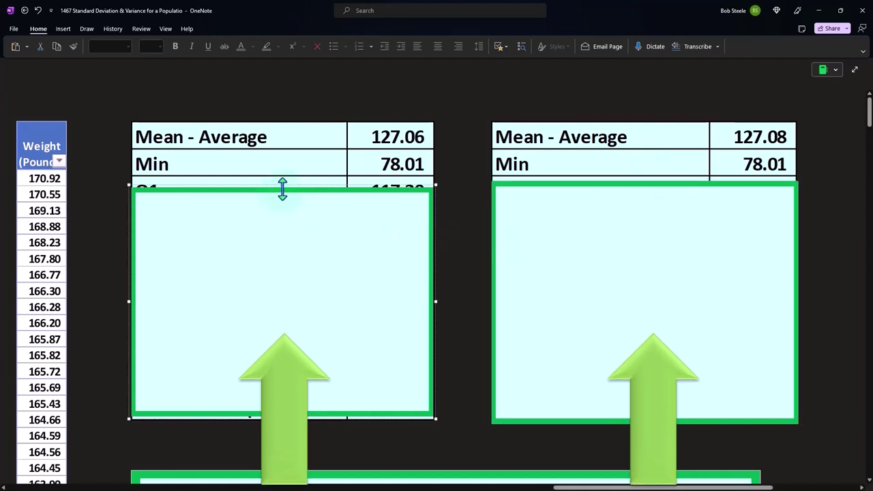
{"action": "left_click_drag", "start_coordinate": [283, 188], "coordinate": [281, 203]}
{"action": "left_click", "coordinate": [629, 189]}
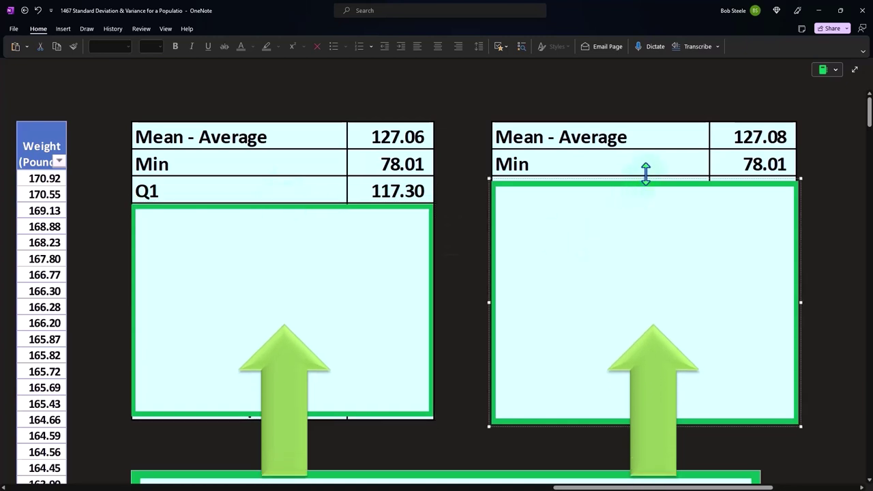
{"action": "left_click_drag", "start_coordinate": [646, 170], "coordinate": [643, 193]}
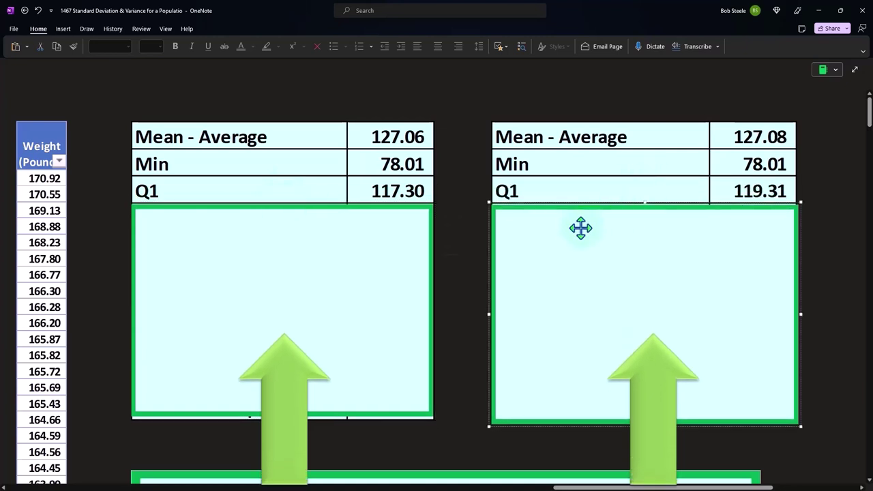
{"action": "left_click", "coordinate": [294, 232]}
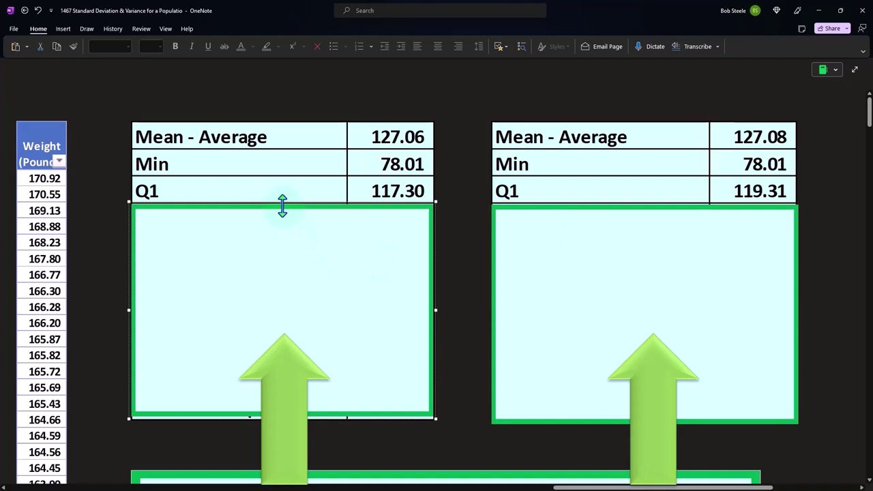
{"action": "left_click_drag", "start_coordinate": [282, 207], "coordinate": [281, 232]}
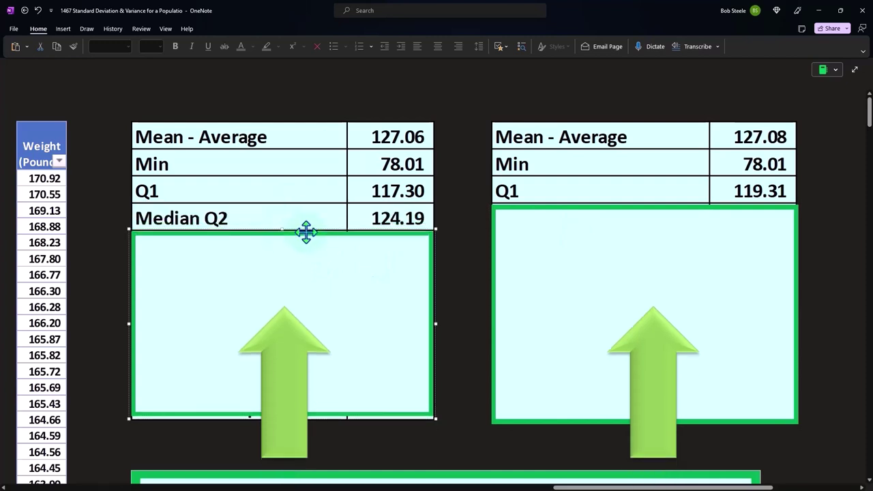
{"action": "left_click", "coordinate": [641, 236]}
{"action": "left_click_drag", "start_coordinate": [646, 203], "coordinate": [647, 229]}
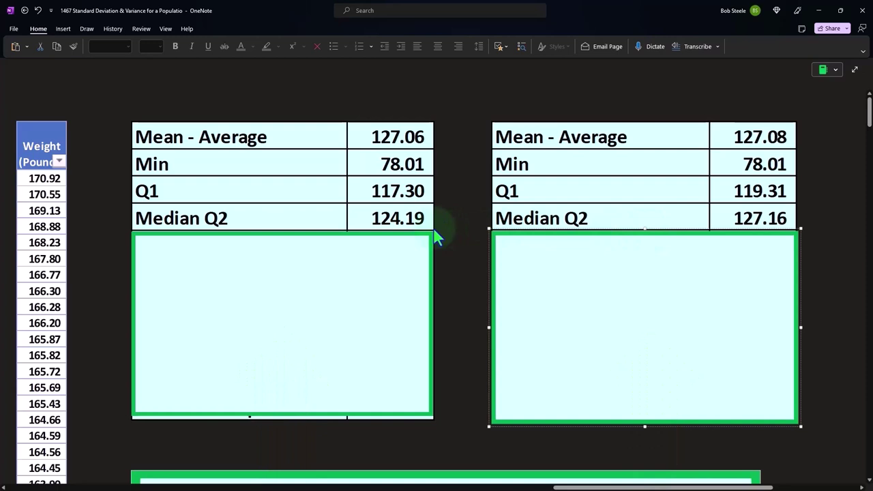
Uncover the Q3 rows (136.80, 134.89) in both tables and the right table's Max row (170.92)
{"action": "left_click_drag", "start_coordinate": [645, 232], "coordinate": [643, 259]}
{"action": "left_click", "coordinate": [296, 244]}
{"action": "left_click_drag", "start_coordinate": [287, 231], "coordinate": [290, 254]}
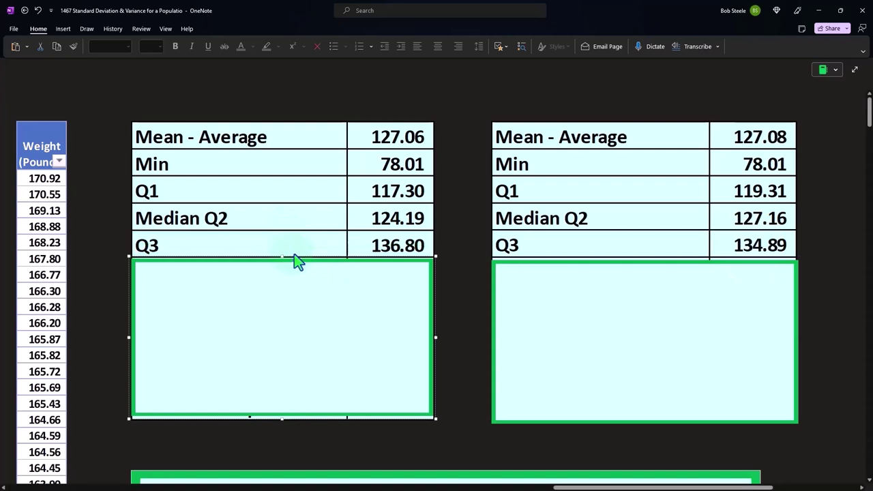
{"action": "left_click", "coordinate": [633, 281]}
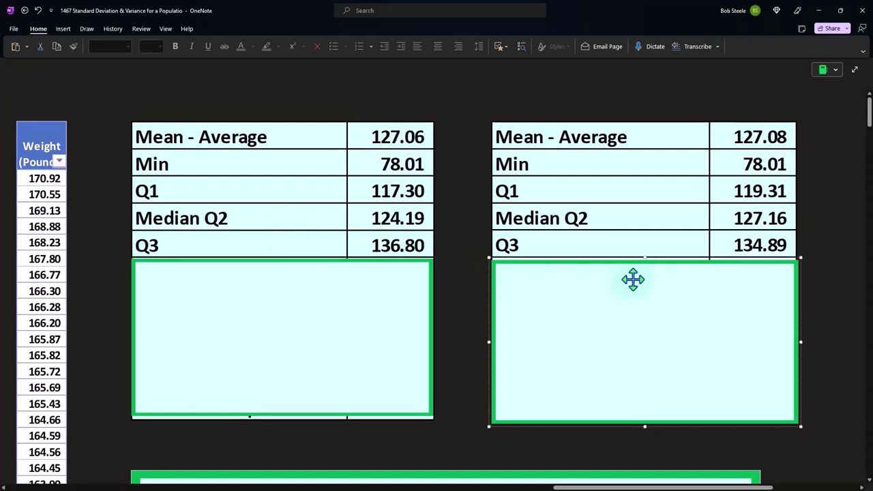
{"action": "left_click_drag", "start_coordinate": [645, 257], "coordinate": [643, 276]}
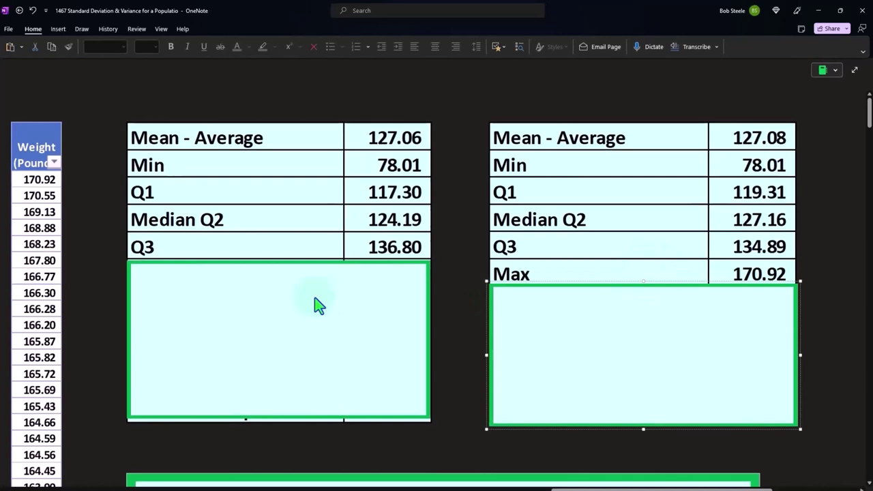
{"action": "left_click", "coordinate": [318, 304]}
Reveal the left table's Max row and both Standard Deviation Pop rows (13.01, 11.66)
{"action": "left_click_drag", "start_coordinate": [239, 274], "coordinate": [242, 300]}
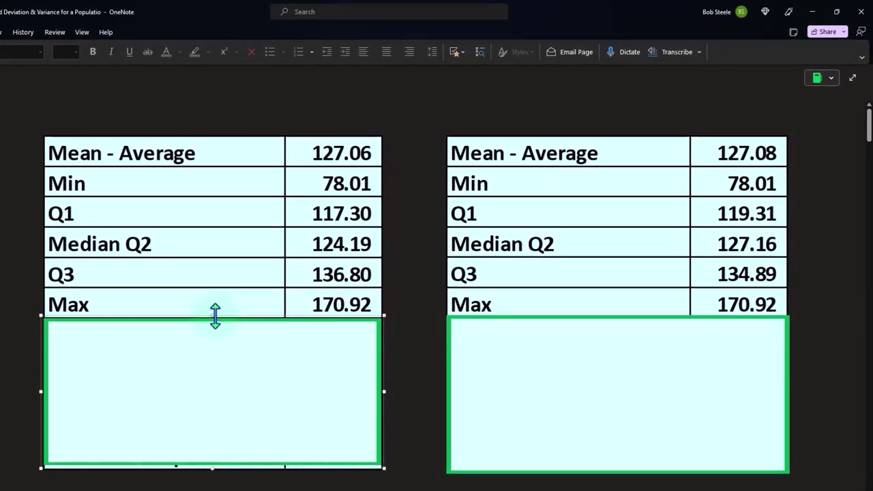
{"action": "left_click_drag", "start_coordinate": [215, 315], "coordinate": [214, 345]}
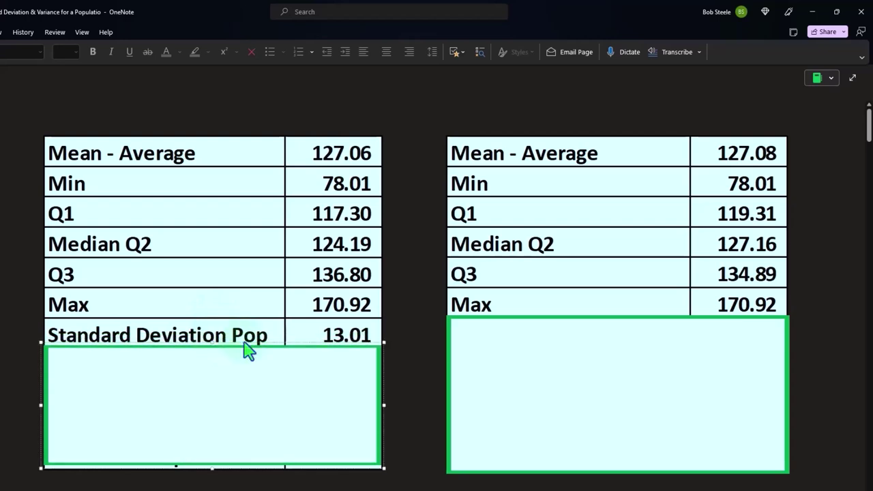
{"action": "left_click", "coordinate": [606, 341]}
{"action": "left_click_drag", "start_coordinate": [618, 315], "coordinate": [617, 352]}
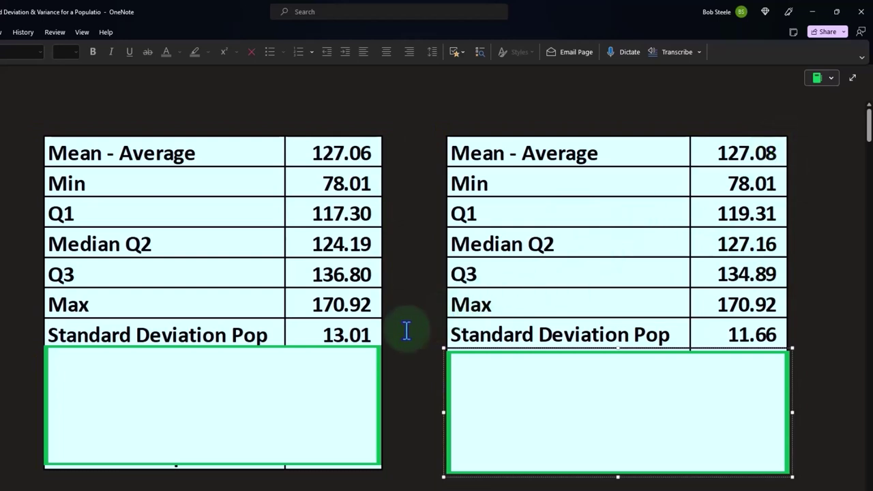
Reveal the Variance Pop rows in both tables, showing 169.25 and 135.97
{"action": "left_click", "coordinate": [244, 353]}
{"action": "left_click_drag", "start_coordinate": [214, 348], "coordinate": [211, 376]}
{"action": "left_click", "coordinate": [584, 400]}
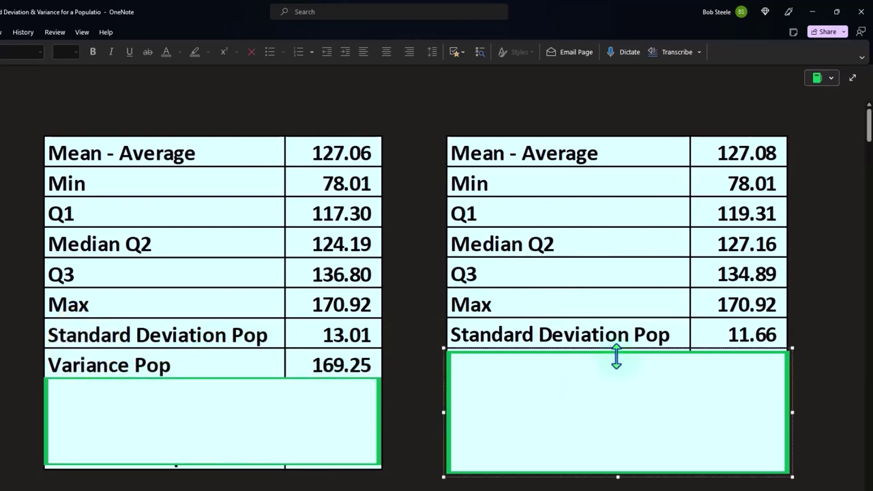
{"action": "left_click_drag", "start_coordinate": [616, 355], "coordinate": [616, 381]}
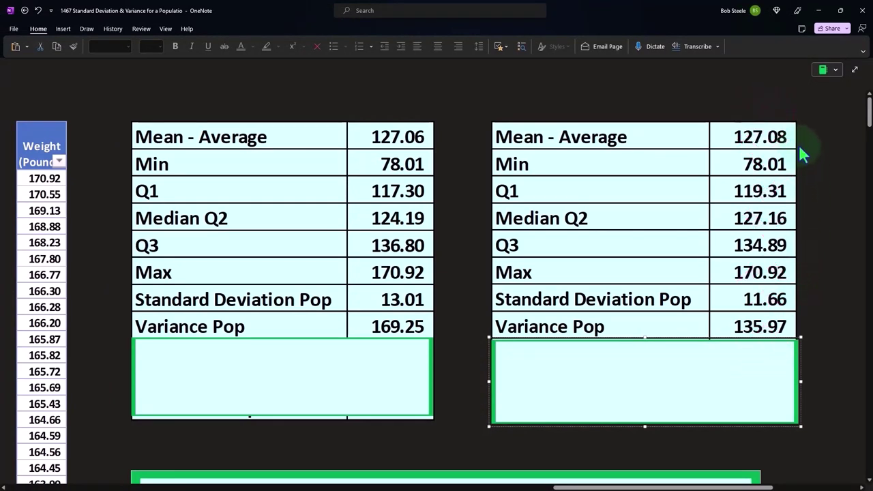
Delete the last left and right covers to expose the Standard Deviation Samp and Variance Samp rows
{"action": "left_click", "coordinate": [275, 346]}
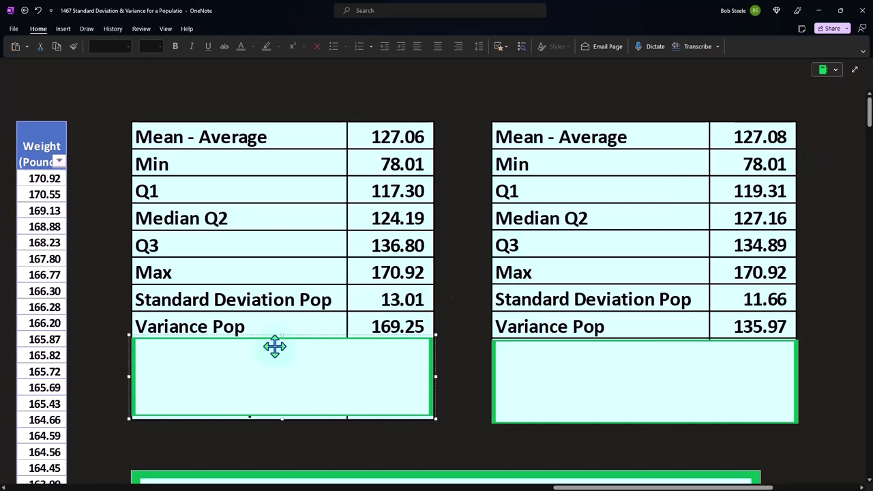
{"action": "left_click_drag", "start_coordinate": [275, 339], "coordinate": [277, 373]}
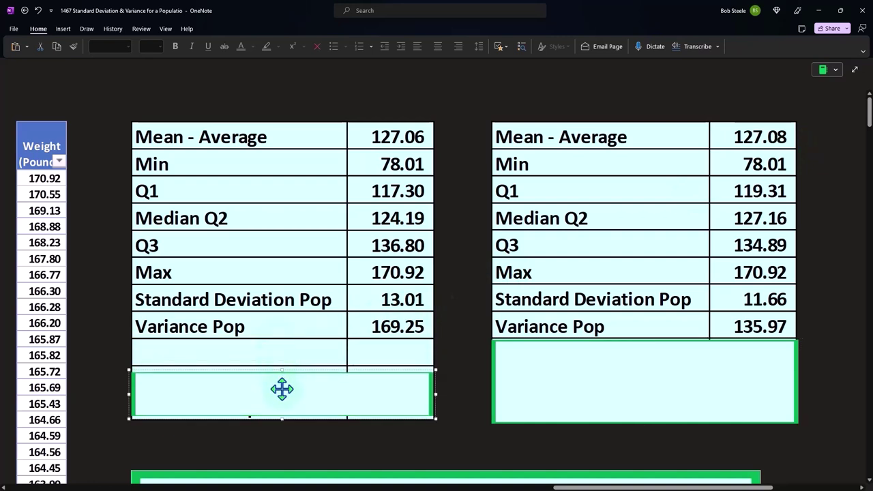
{"action": "key", "text": "Delete"}
{"action": "left_click", "coordinate": [601, 394]}
{"action": "key", "text": "Delete"}
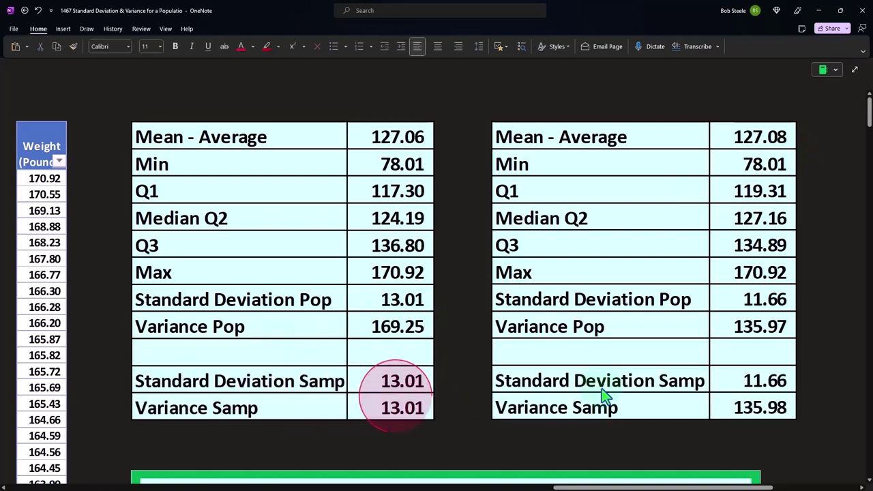
{"action": "left_click", "coordinate": [721, 392]}
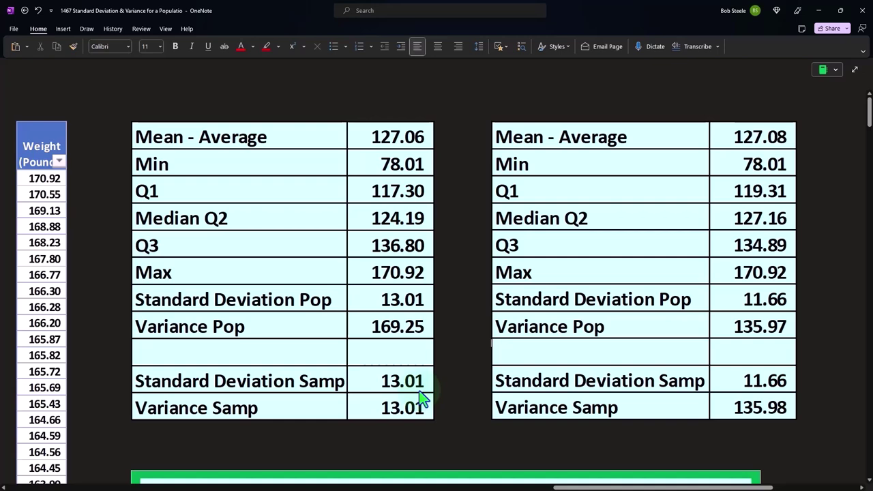
Remove the large cover below the tables to reveal the weight histogram with its middle gap
{"action": "scroll", "coordinate": [423, 399], "scroll_direction": "down", "scroll_amount": 3}
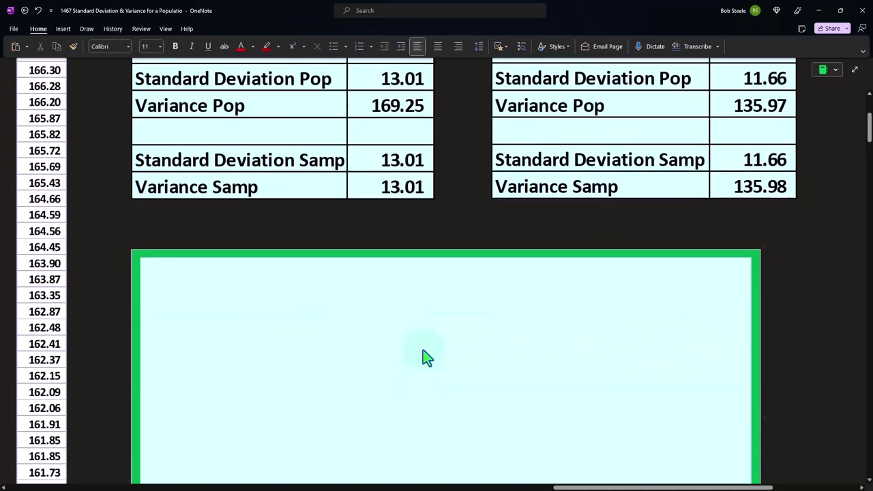
{"action": "left_click", "coordinate": [425, 356]}
{"action": "scroll", "coordinate": [425, 357], "scroll_direction": "down", "scroll_amount": 1}
{"action": "key", "text": "ctrl+v"}
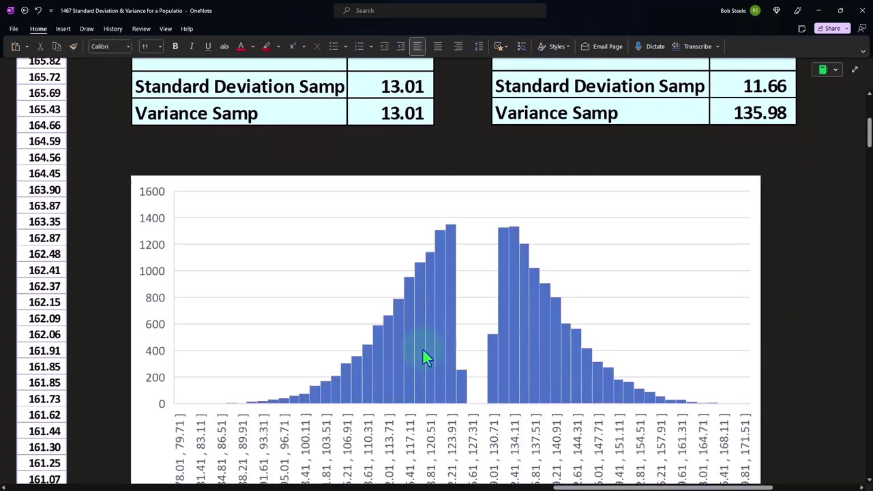
{"action": "scroll", "coordinate": [422, 351], "scroll_direction": "down", "scroll_amount": 1}
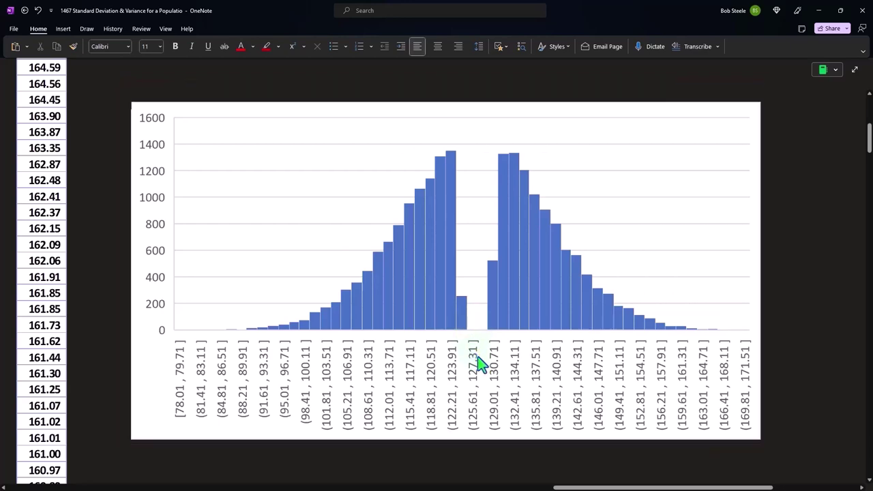
{"action": "scroll", "coordinate": [477, 365], "scroll_direction": "up", "scroll_amount": 5}
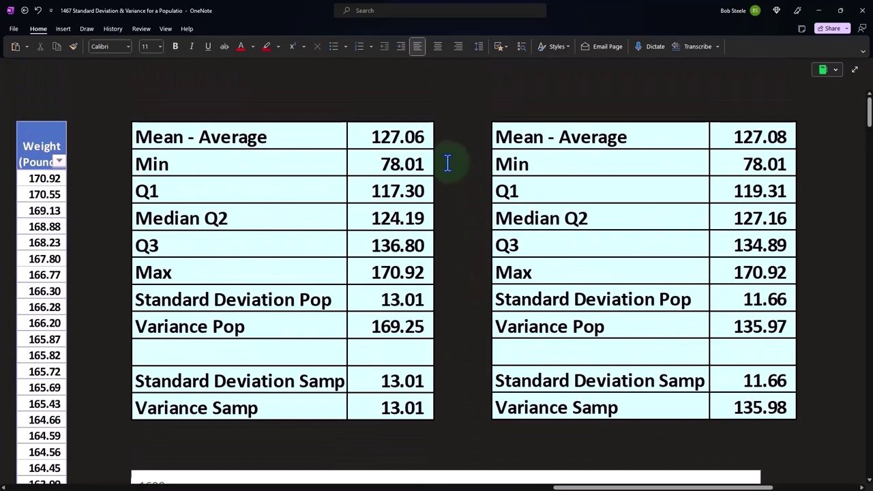
{"action": "scroll", "coordinate": [457, 232], "scroll_direction": "down", "scroll_amount": 3}
{"action": "scroll", "coordinate": [496, 316], "scroll_direction": "up", "scroll_amount": 3}
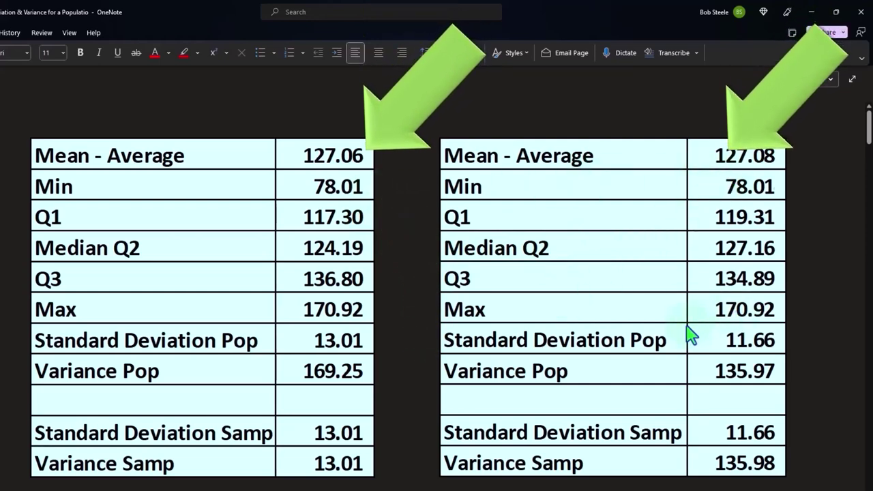
{"action": "scroll", "coordinate": [686, 333], "scroll_direction": "down", "scroll_amount": 5}
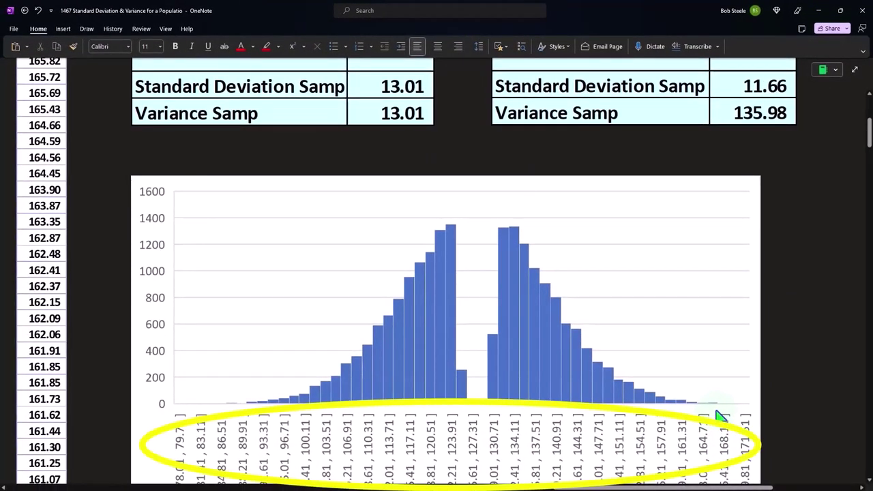
{"action": "scroll", "coordinate": [720, 416], "scroll_direction": "up", "scroll_amount": 5}
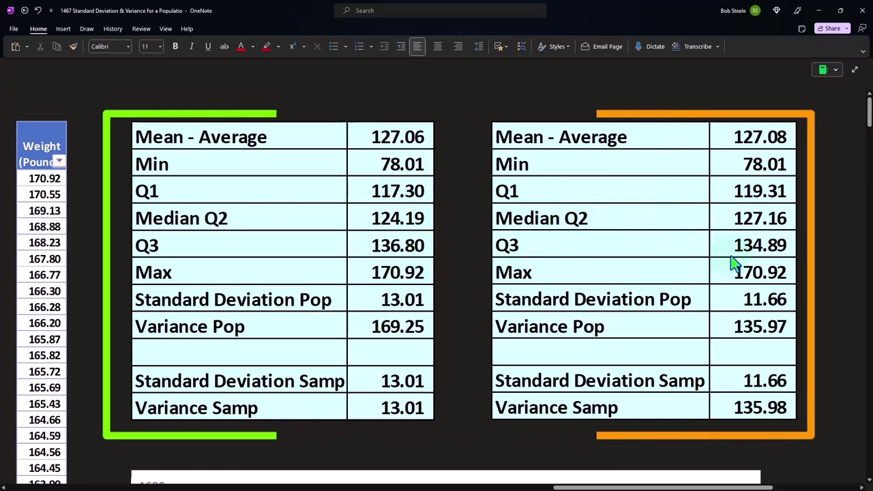
{"action": "scroll", "coordinate": [733, 262], "scroll_direction": "down", "scroll_amount": 5}
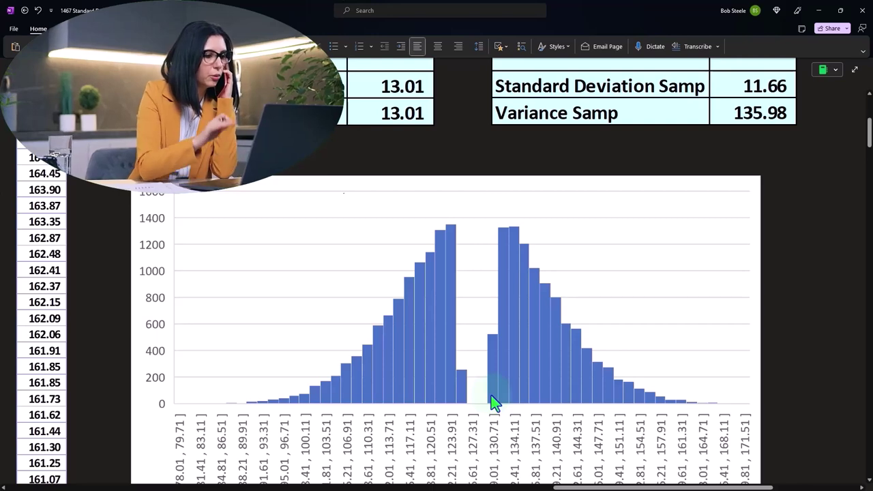
{"action": "scroll", "coordinate": [491, 396], "scroll_direction": "up", "scroll_amount": 3}
{"action": "scroll", "coordinate": [492, 403], "scroll_direction": "up", "scroll_amount": 2}
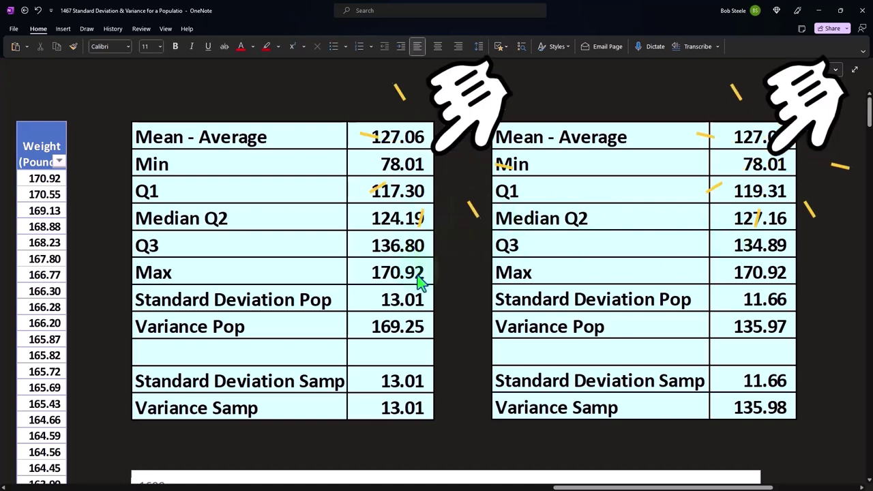
{"action": "scroll", "coordinate": [421, 280], "scroll_direction": "down", "scroll_amount": 3}
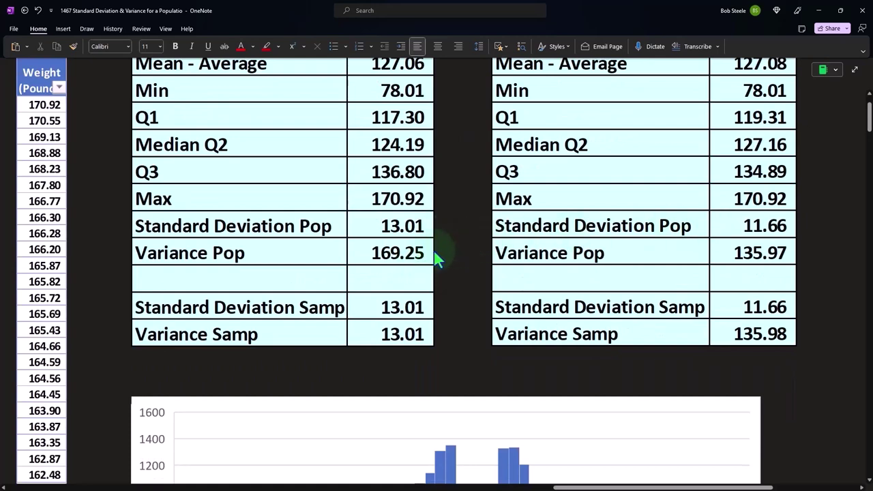
{"action": "scroll", "coordinate": [745, 197], "scroll_direction": "up", "scroll_amount": 3}
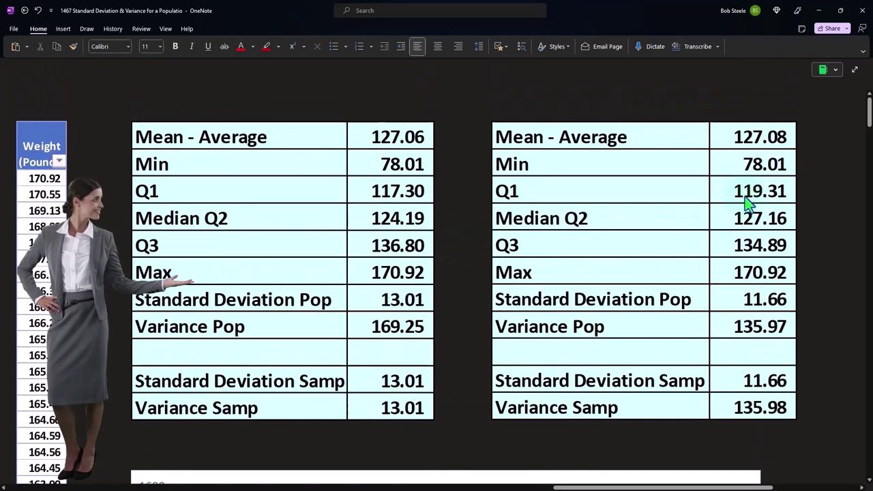
{"action": "scroll", "coordinate": [740, 249], "scroll_direction": "down", "scroll_amount": 3}
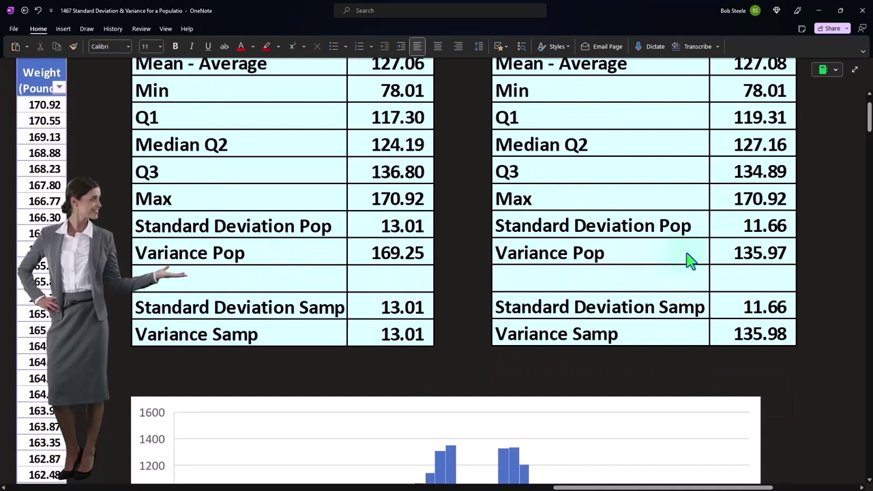
{"action": "scroll", "coordinate": [440, 246], "scroll_direction": "down", "scroll_amount": 6}
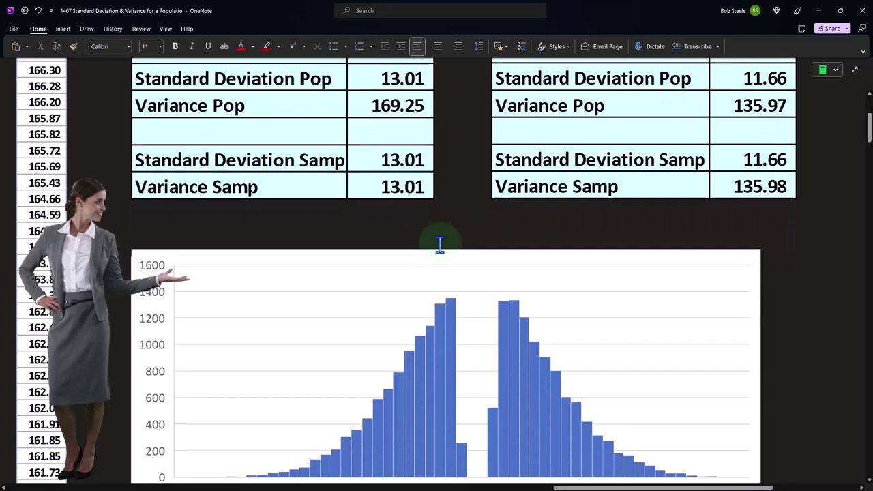
{"action": "scroll", "coordinate": [440, 246], "scroll_direction": "down", "scroll_amount": 3}
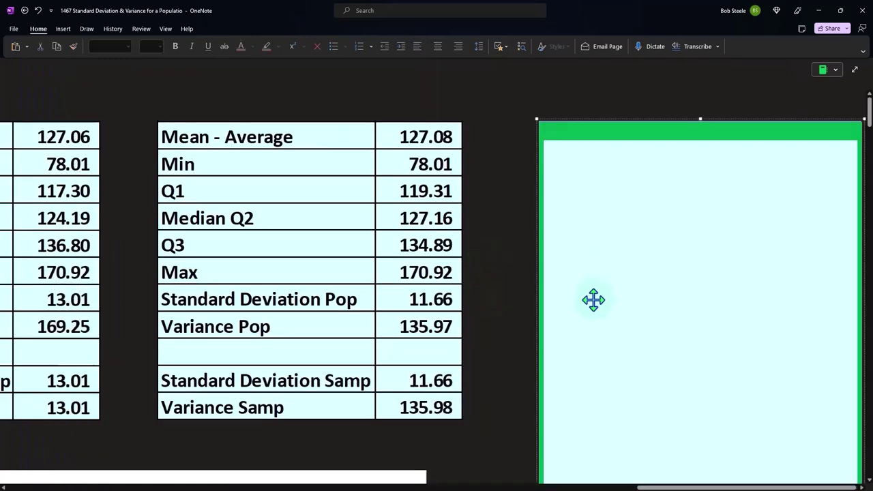
Widen the cover and embedded calculation table to show the Weight, Mean, Difference and Squared columns
{"action": "scroll", "coordinate": [593, 300], "scroll_direction": "down", "scroll_amount": 3}
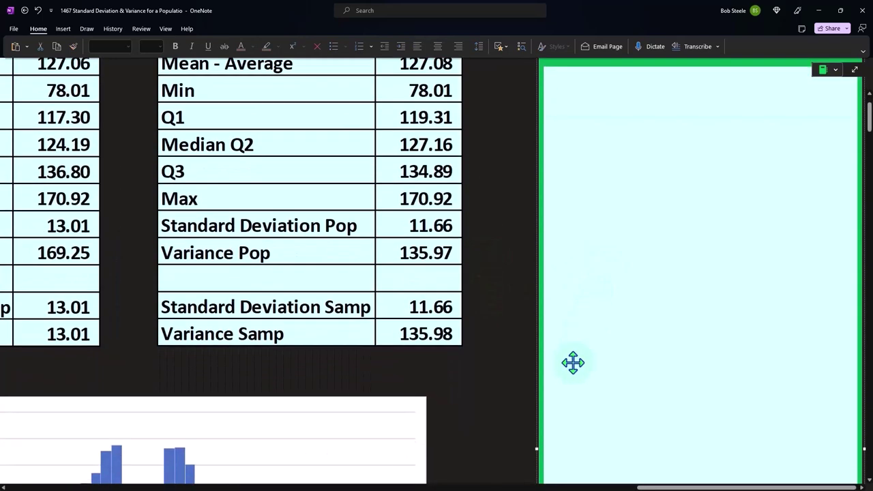
{"action": "scroll", "coordinate": [573, 363], "scroll_direction": "down", "scroll_amount": 3}
{"action": "left_click_drag", "start_coordinate": [540, 377], "coordinate": [656, 377]}
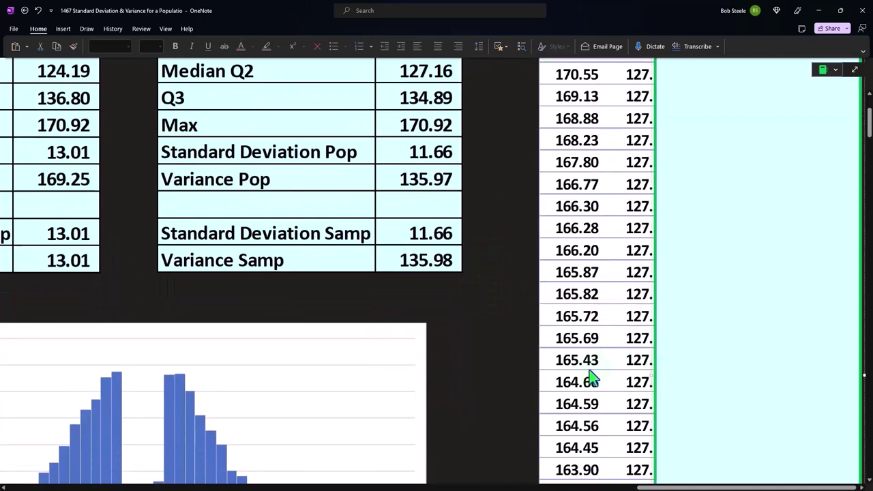
{"action": "scroll", "coordinate": [590, 377], "scroll_direction": "up", "scroll_amount": 6}
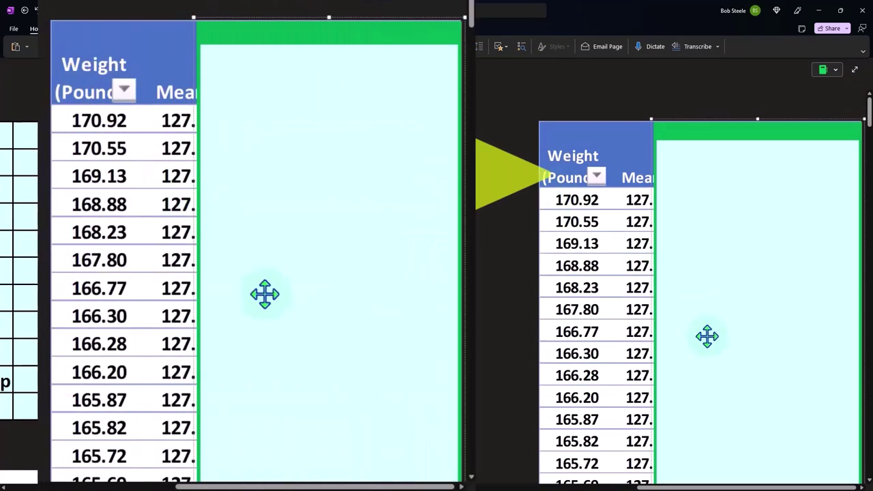
{"action": "scroll", "coordinate": [675, 415], "scroll_direction": "down", "scroll_amount": 3}
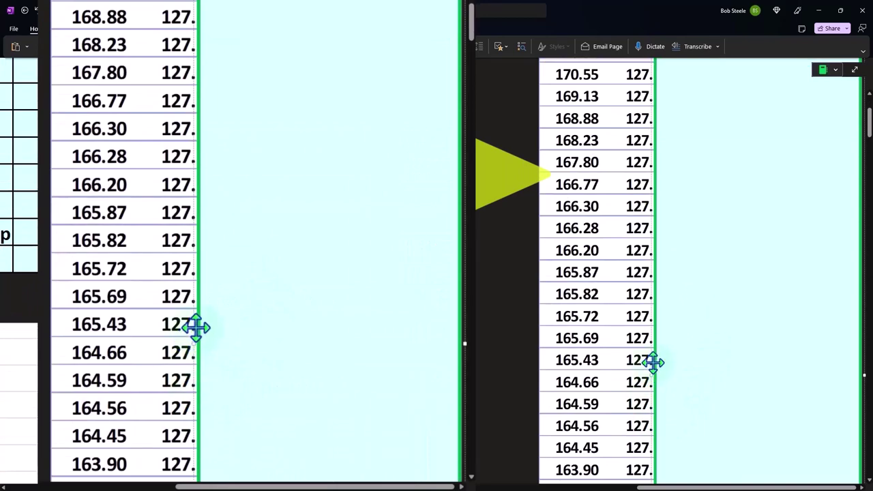
{"action": "left_click_drag", "start_coordinate": [652, 372], "coordinate": [733, 382]}
{"action": "scroll", "coordinate": [607, 366], "scroll_direction": "up", "scroll_amount": 3}
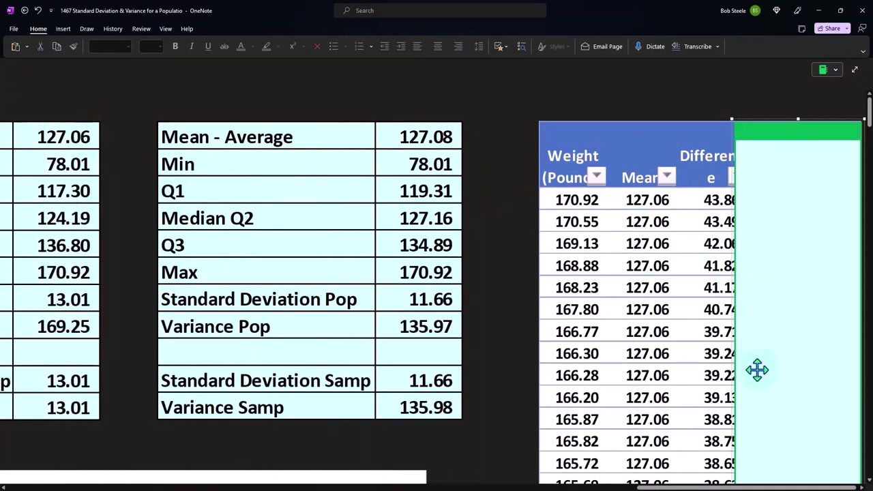
{"action": "scroll", "coordinate": [757, 370], "scroll_direction": "down", "scroll_amount": 4}
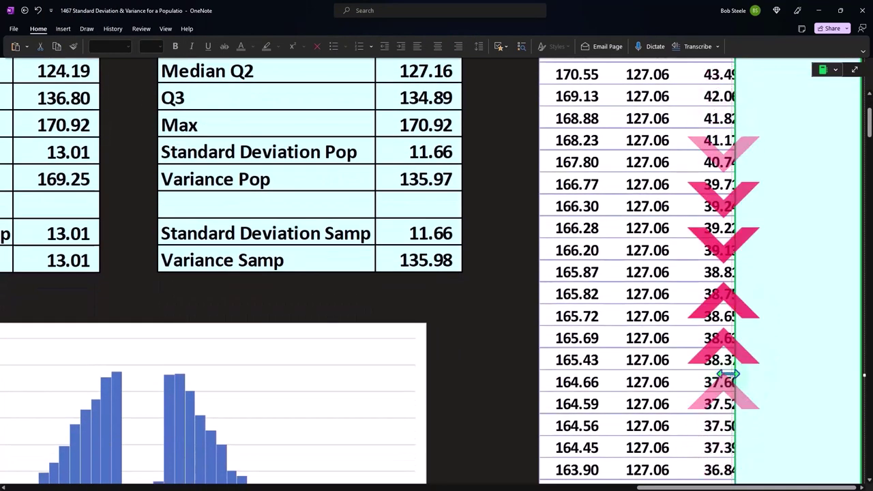
{"action": "left_click_drag", "start_coordinate": [729, 375], "coordinate": [794, 381]}
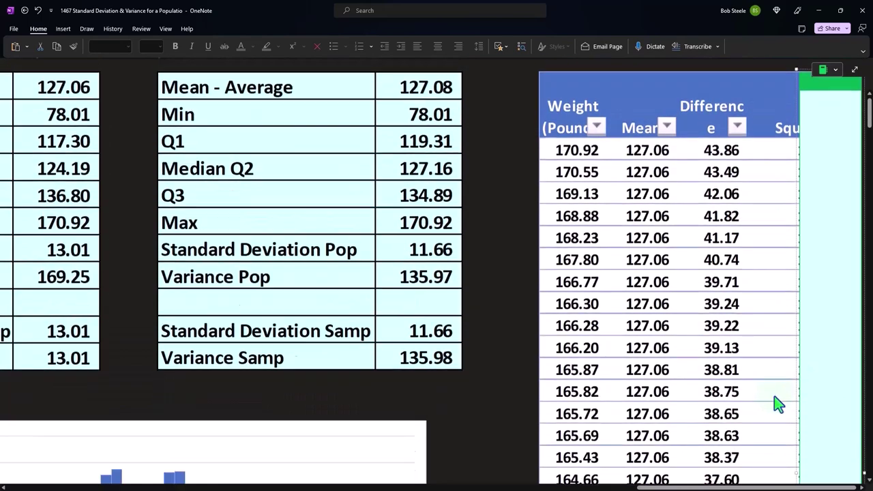
Delete the cover over the Total row to show 19999, (0.00) and 3,384,827.71
{"action": "scroll", "coordinate": [773, 406], "scroll_direction": "down", "scroll_amount": 10}
{"action": "scroll", "coordinate": [773, 409], "scroll_direction": "down", "scroll_amount": 10}
{"action": "scroll", "coordinate": [773, 410], "scroll_direction": "up", "scroll_amount": 4}
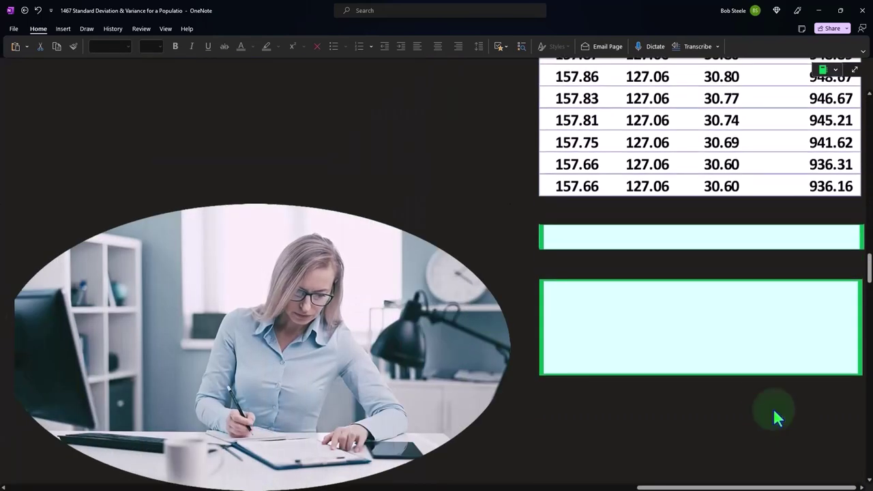
{"action": "key", "text": "Delete"}
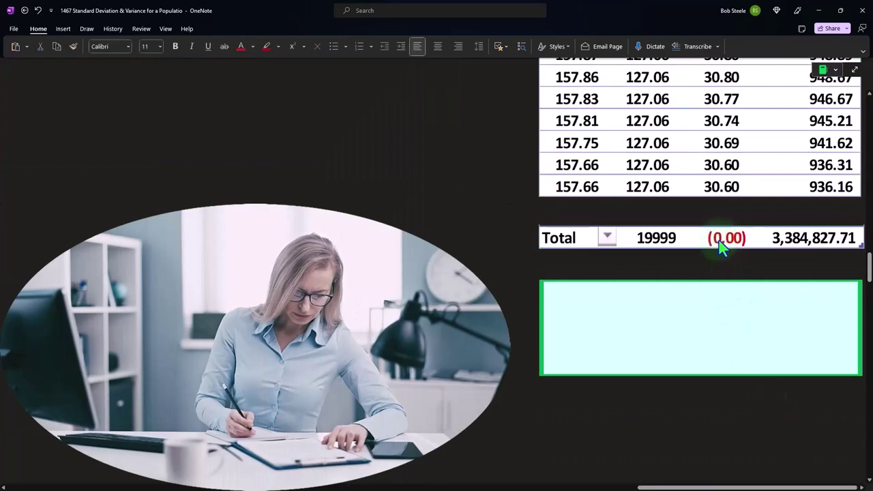
{"action": "scroll", "coordinate": [724, 249], "scroll_direction": "up", "scroll_amount": 20}
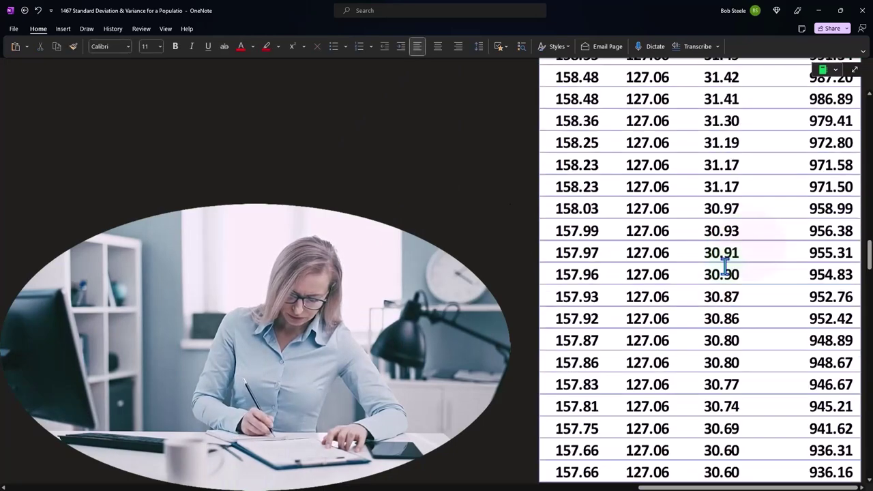
{"action": "scroll", "coordinate": [730, 287], "scroll_direction": "up", "scroll_amount": 3}
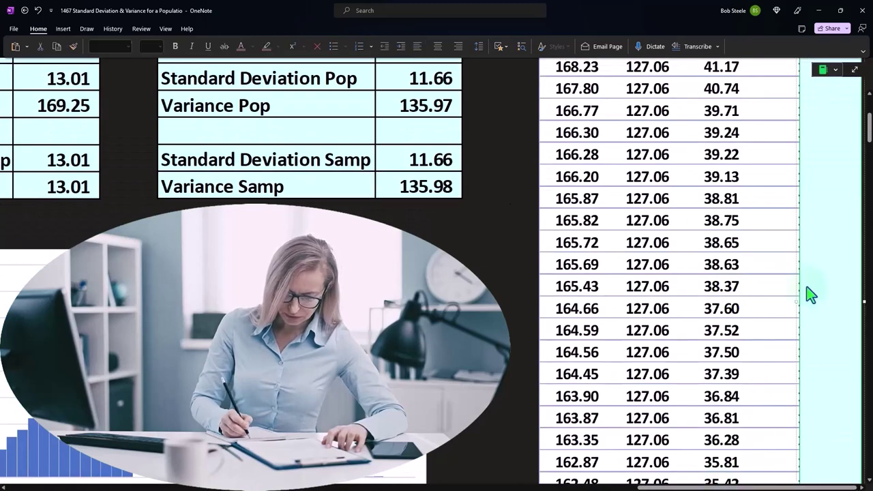
{"action": "scroll", "coordinate": [805, 296], "scroll_direction": "up", "scroll_amount": 4}
{"action": "scroll", "coordinate": [827, 219], "scroll_direction": "down", "scroll_amount": 15}
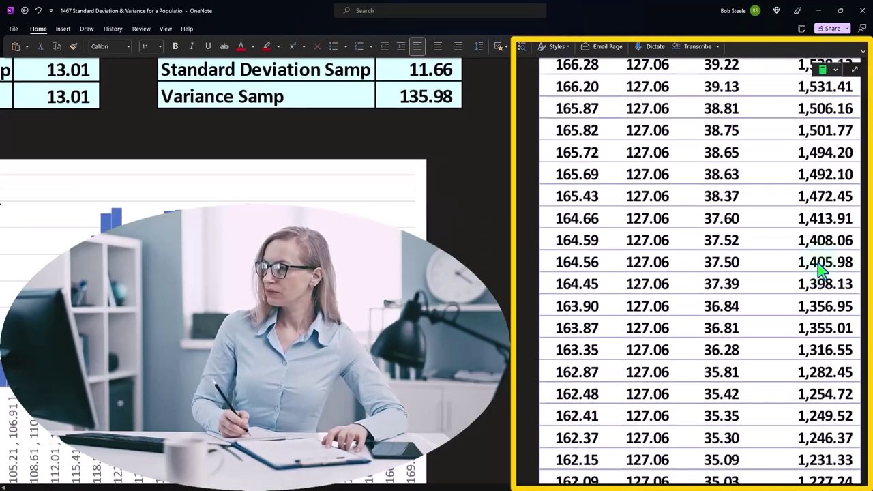
{"action": "scroll", "coordinate": [815, 290], "scroll_direction": "down", "scroll_amount": 5}
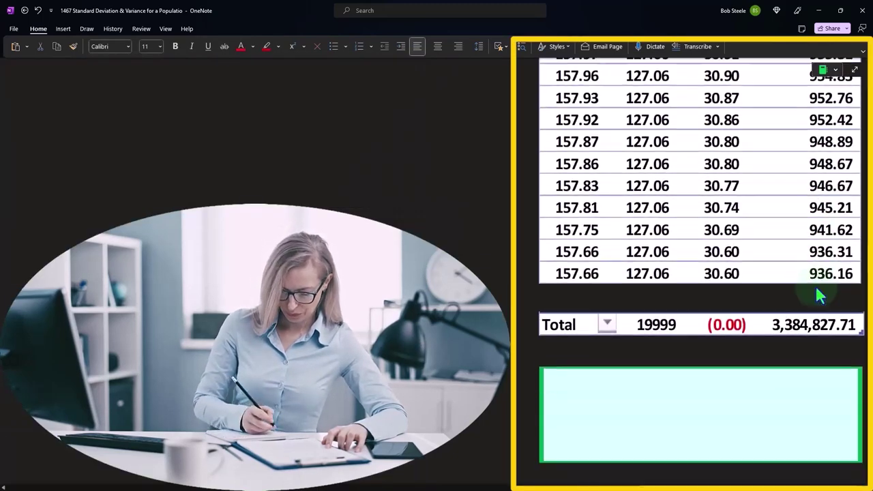
Remove the box under Total to show count 19,999, variance 169.25 and standard deviation 13.01
{"action": "left_click", "coordinate": [811, 359]}
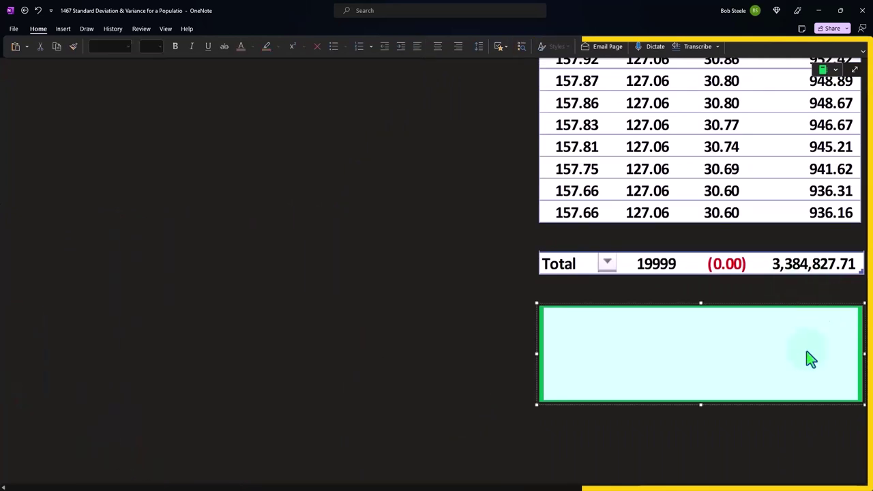
{"action": "left_click_drag", "start_coordinate": [701, 307], "coordinate": [702, 353]}
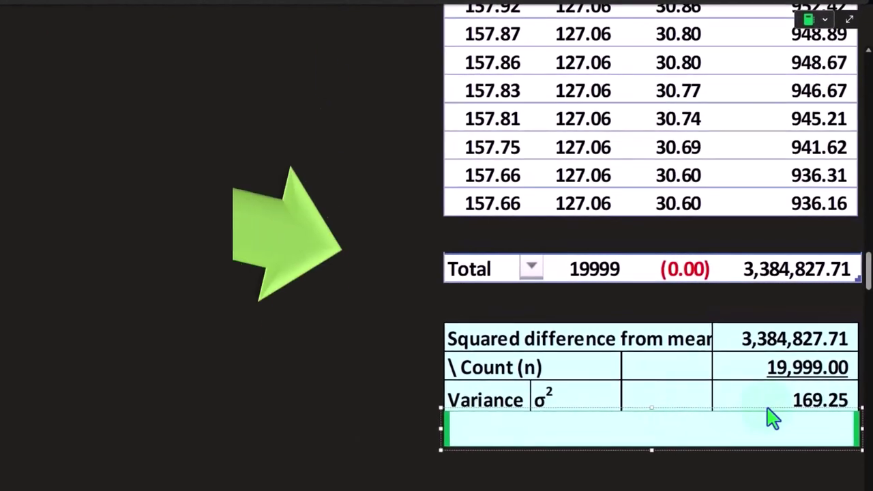
{"action": "key", "text": "Delete"}
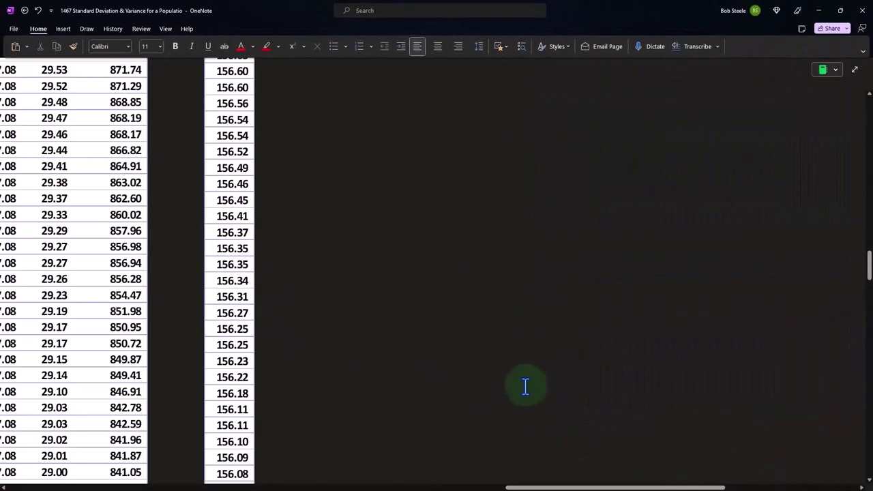
{"action": "scroll", "coordinate": [525, 386], "scroll_direction": "up", "scroll_amount": 5}
{"action": "scroll", "coordinate": [524, 386], "scroll_direction": "up", "scroll_amount": 10}
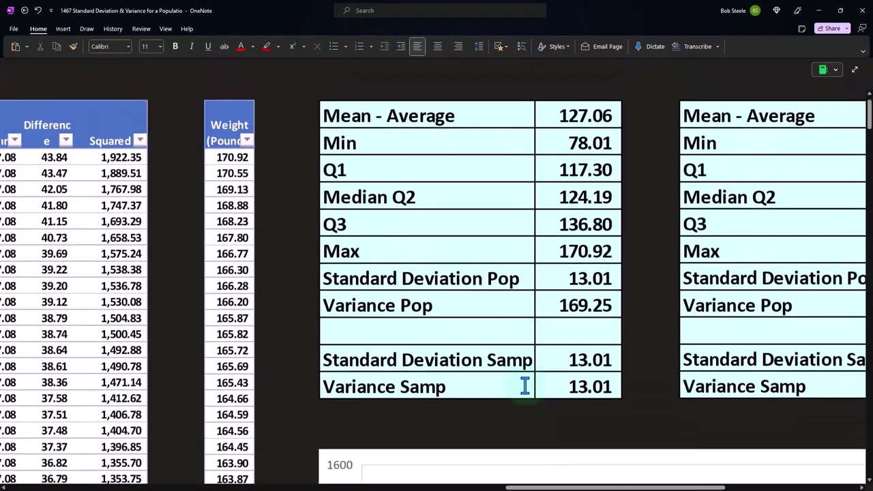